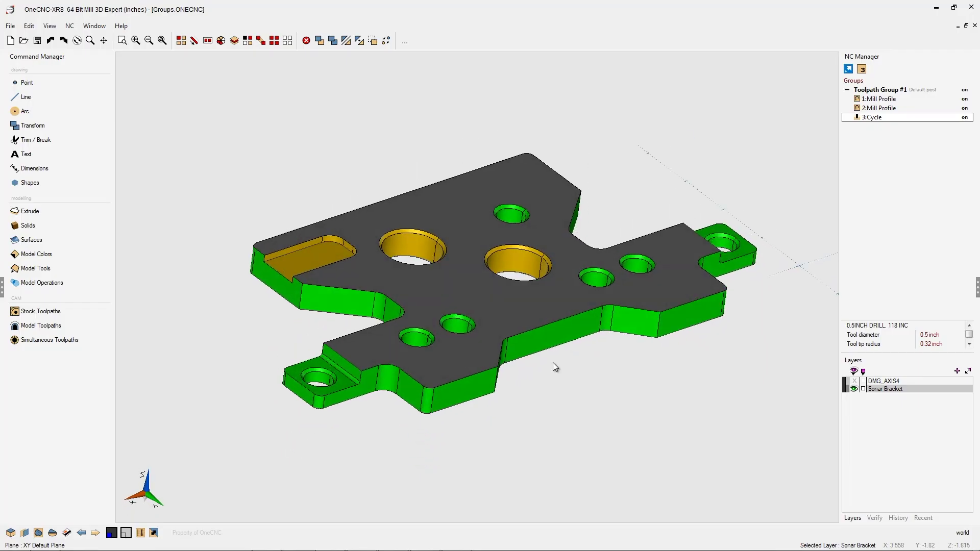
# Examine the sonar bracket and the paths of the two Mill Profile operations and the drilling cycle in Toolpath Group #1
pyautogui.moveTo(552, 363); pyautogui.dragTo(543, 400, button='middle')
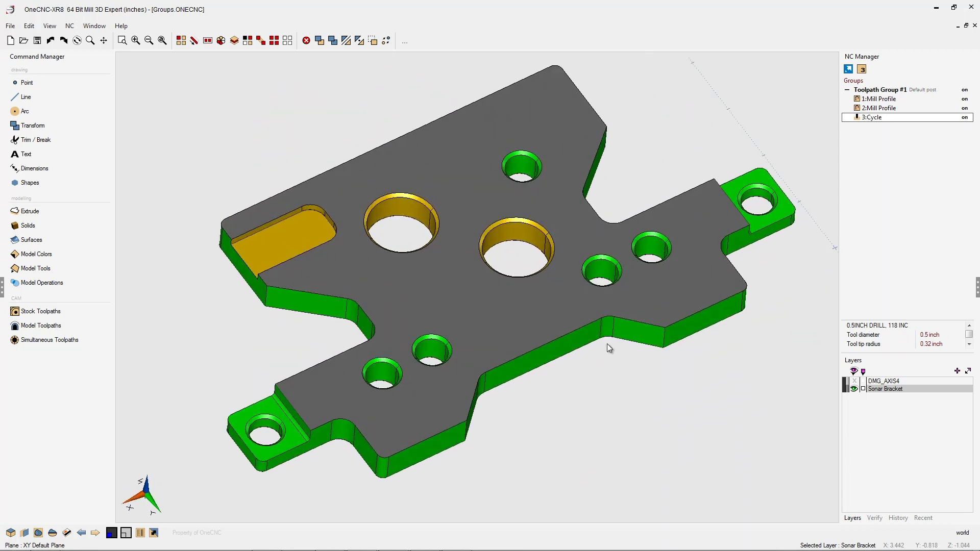
pyautogui.moveTo(637, 342); pyautogui.dragTo(631, 317, button='middle')
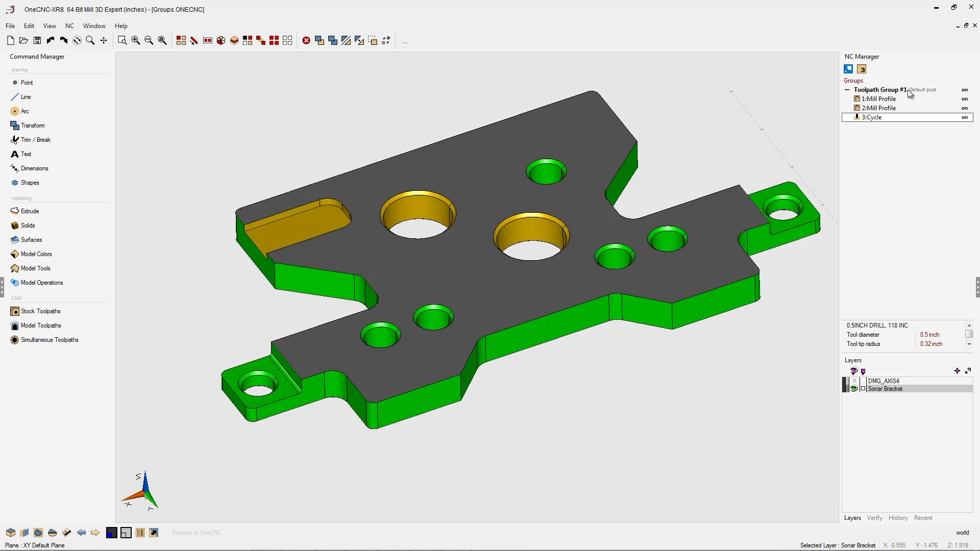
pyautogui.click(879, 100)
pyautogui.click(878, 108)
pyautogui.click(873, 118)
pyautogui.click(875, 99)
pyautogui.click(874, 110)
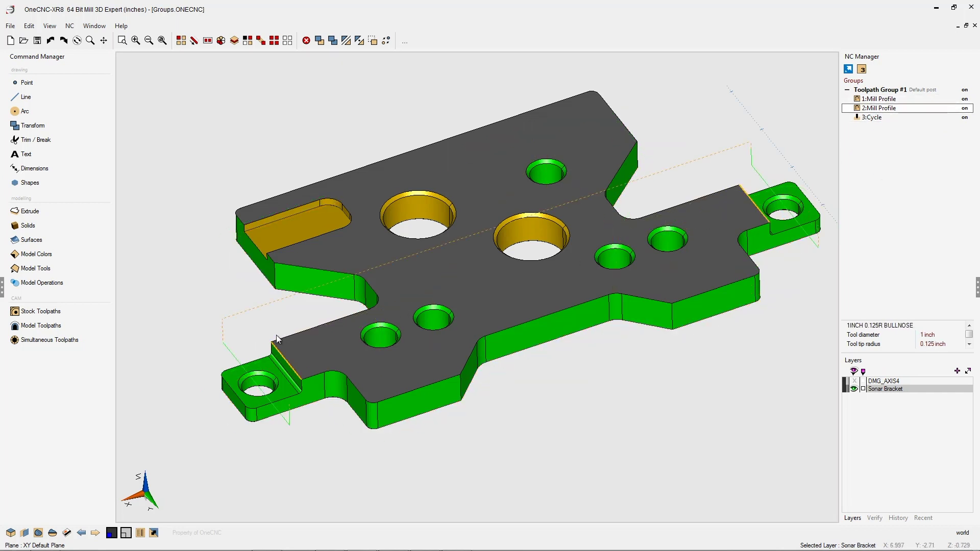
pyautogui.click(871, 118)
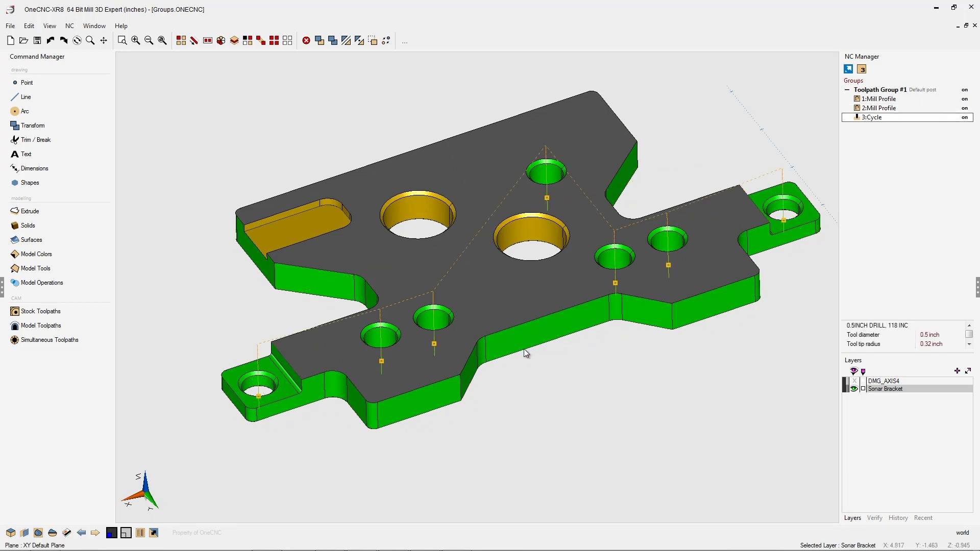
pyautogui.moveTo(580, 389); pyautogui.dragTo(582, 398, button='middle')
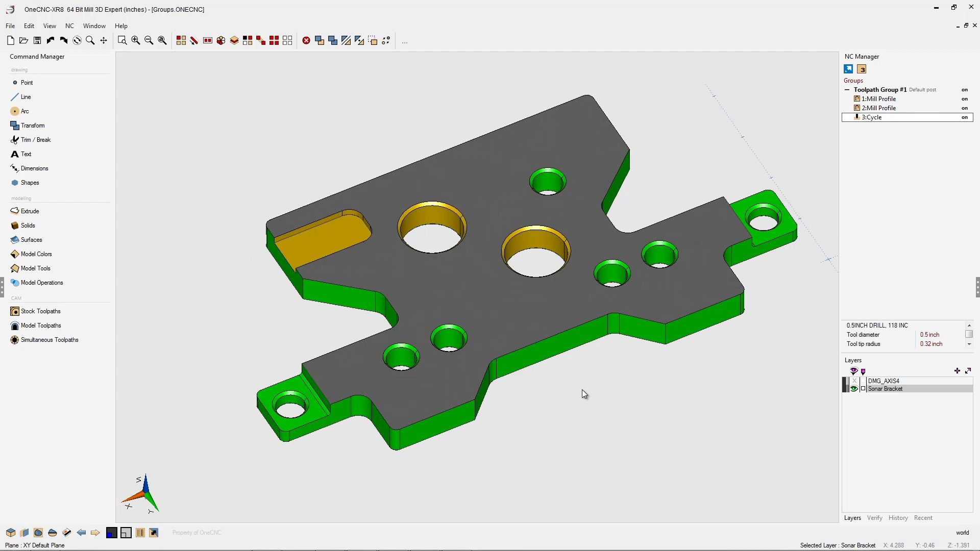
pyautogui.moveTo(576, 390)
pyautogui.mouseDown(button='middle')
pyautogui.moveTo(593, 377)
pyautogui.moveTo(595, 394)
pyautogui.mouseUp(button='middle')
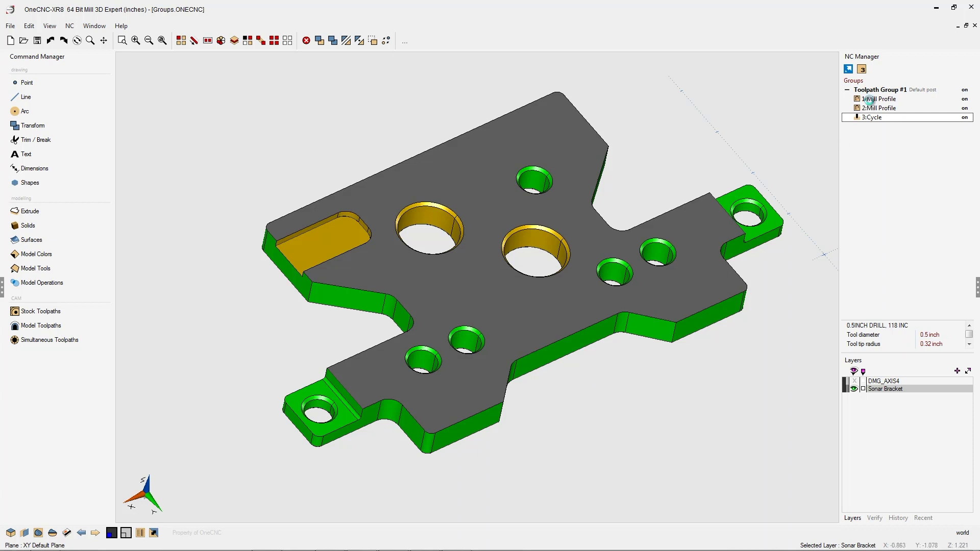
pyautogui.click(869, 99)
pyautogui.click(874, 108)
pyautogui.click(879, 118)
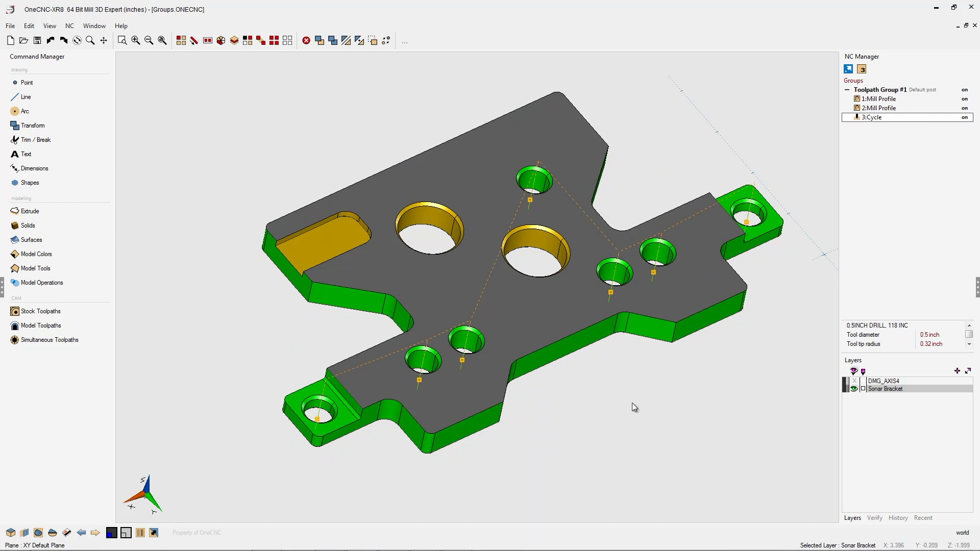
pyautogui.click(875, 100)
pyautogui.click(875, 108)
pyautogui.click(874, 117)
# Create a second toolpath group and make it the active group
pyautogui.rightClick(891, 148)
pyautogui.click(917, 154)
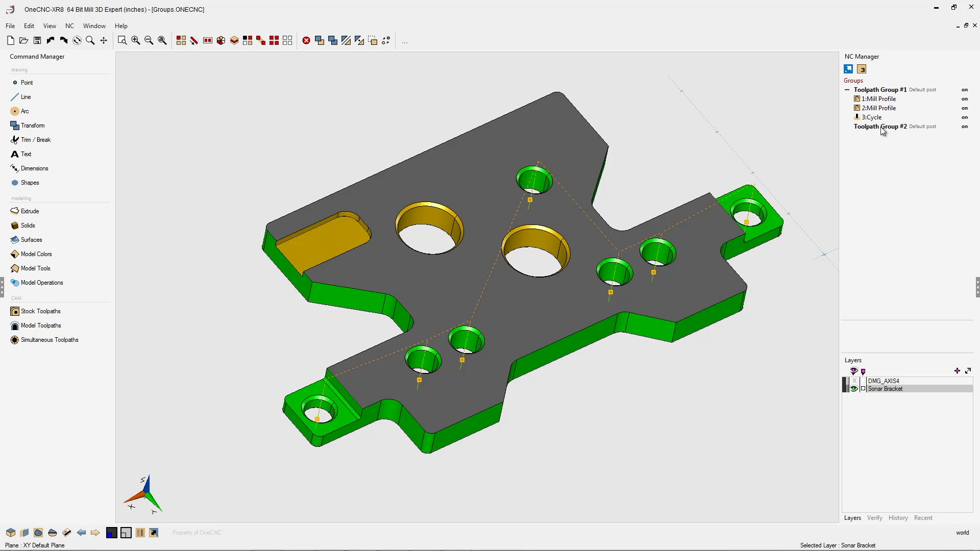
pyautogui.rightClick(882, 132)
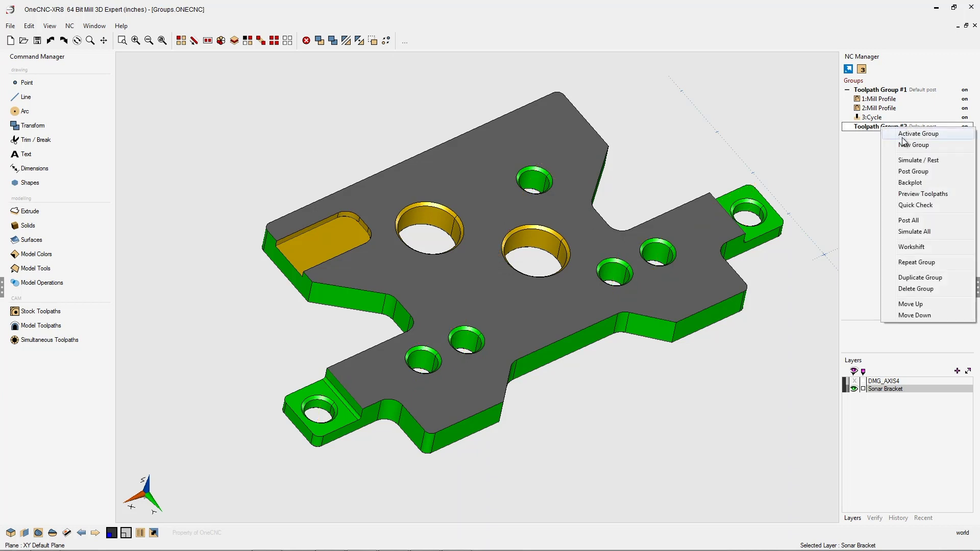
pyautogui.click(888, 135)
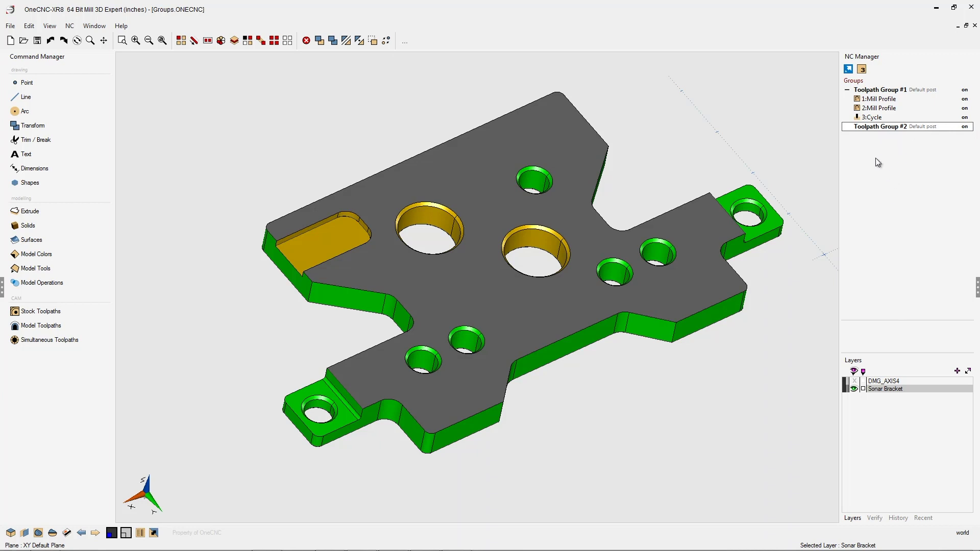
# Create a Mill Profile toolpath around the open yellow pocket with final Z -0.125, 75% auto stepover and 0.35 line lead-in and lead-out
pyautogui.click(42, 313)
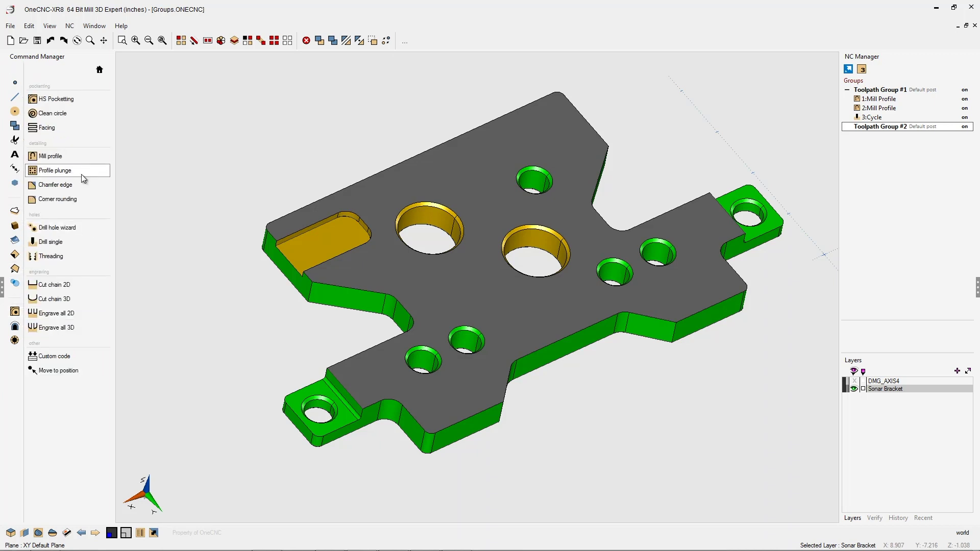
pyautogui.click(54, 156)
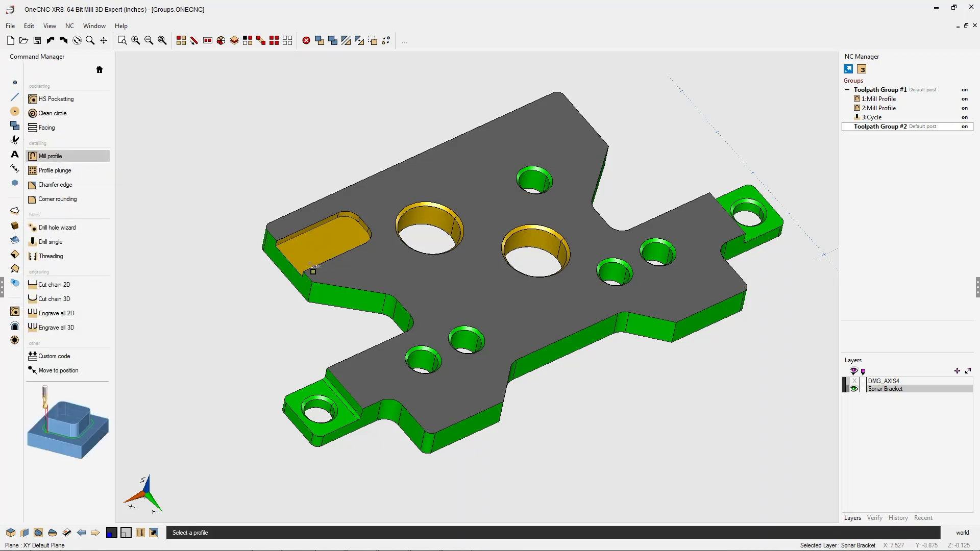
pyautogui.click(312, 271)
pyautogui.click(320, 261)
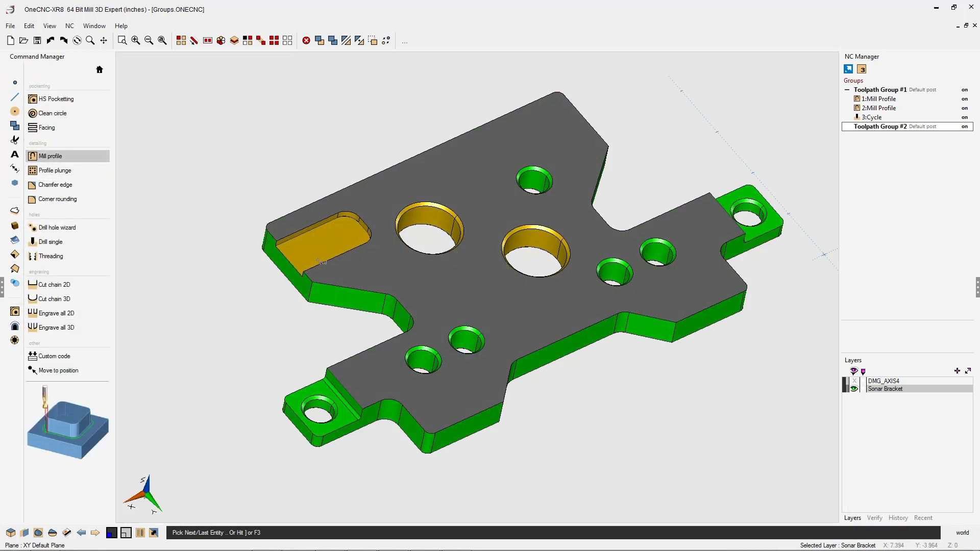
pyautogui.rightClick(309, 212)
pyautogui.moveTo(399, 103); pyautogui.dragTo(283, 55)
pyautogui.click(562, 389)
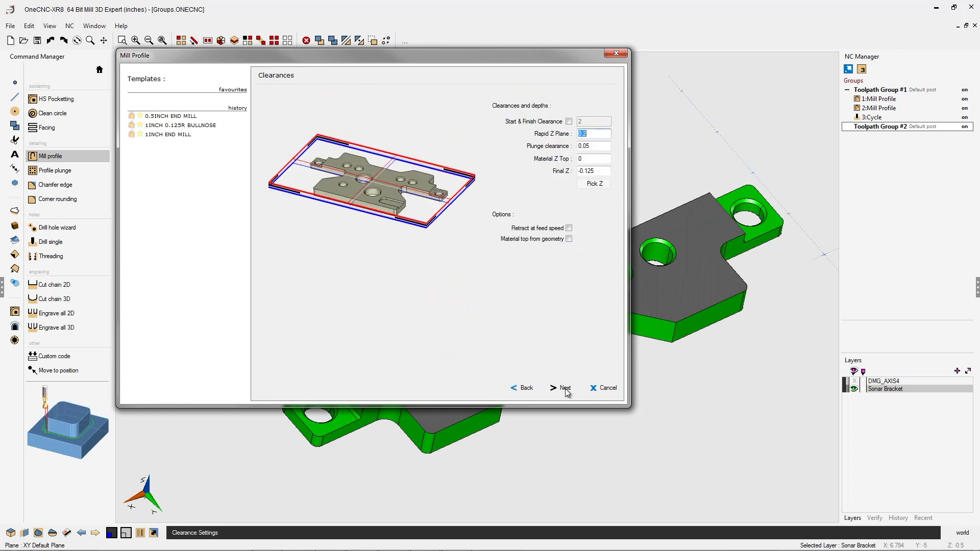
pyautogui.click(565, 389)
pyautogui.click(564, 389)
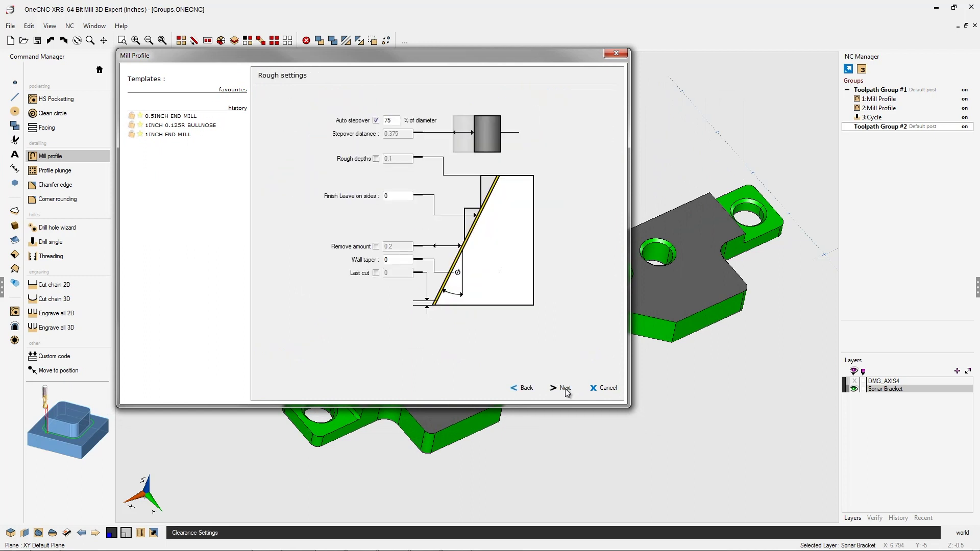
pyautogui.click(564, 389)
pyautogui.click(565, 388)
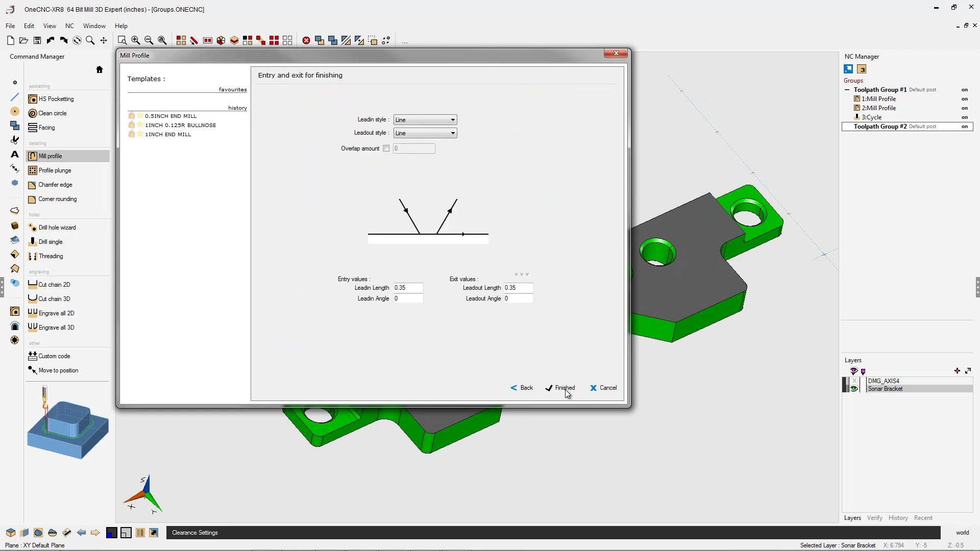
pyautogui.click(564, 388)
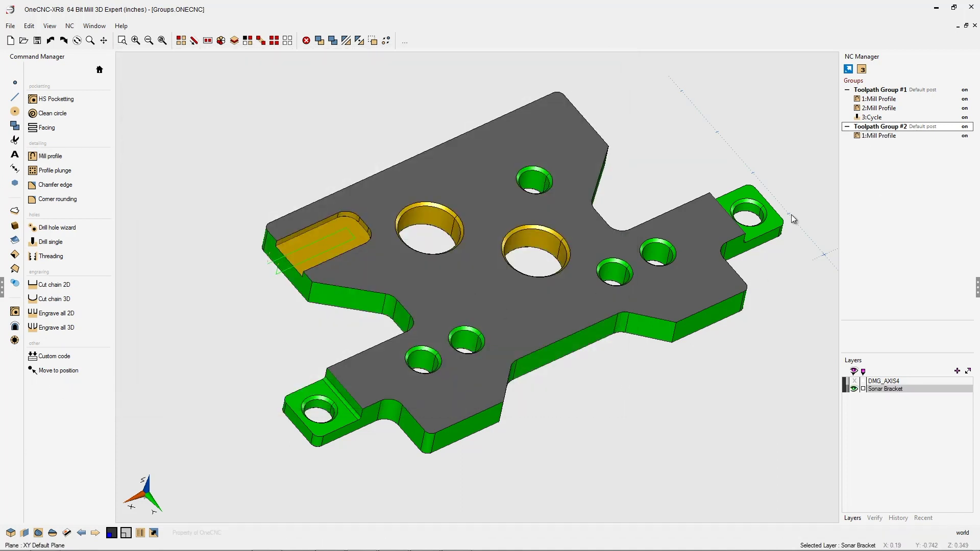
# Drill the two large yellow holes at their arc centers using the 1 inch drill and the G83 Deep Hole Drilling Cycle with peck 0.2
pyautogui.click(47, 242)
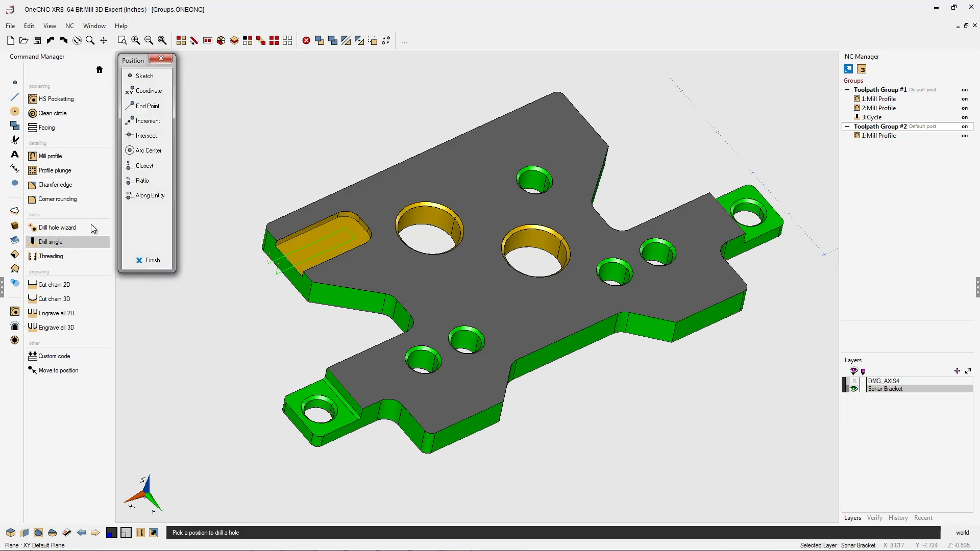
pyautogui.click(143, 152)
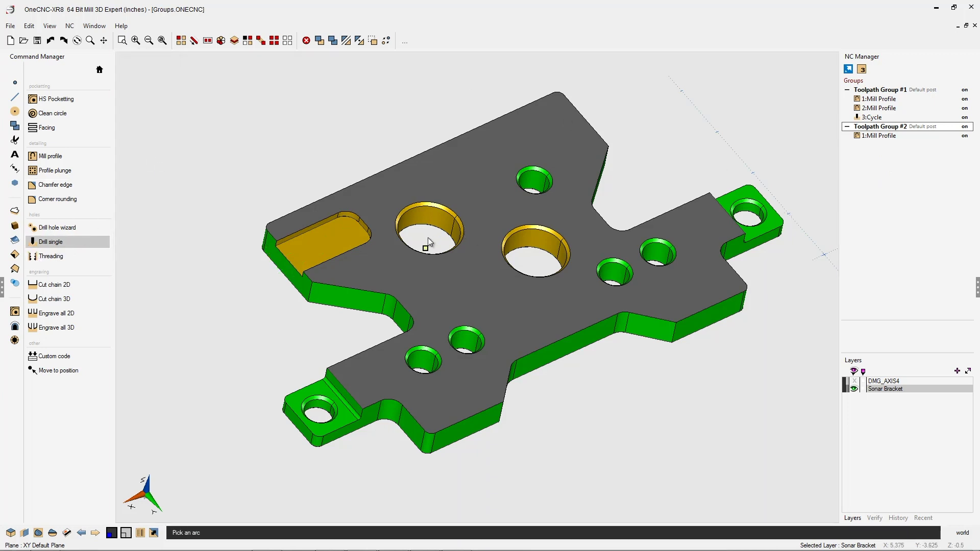
pyautogui.click(582, 387)
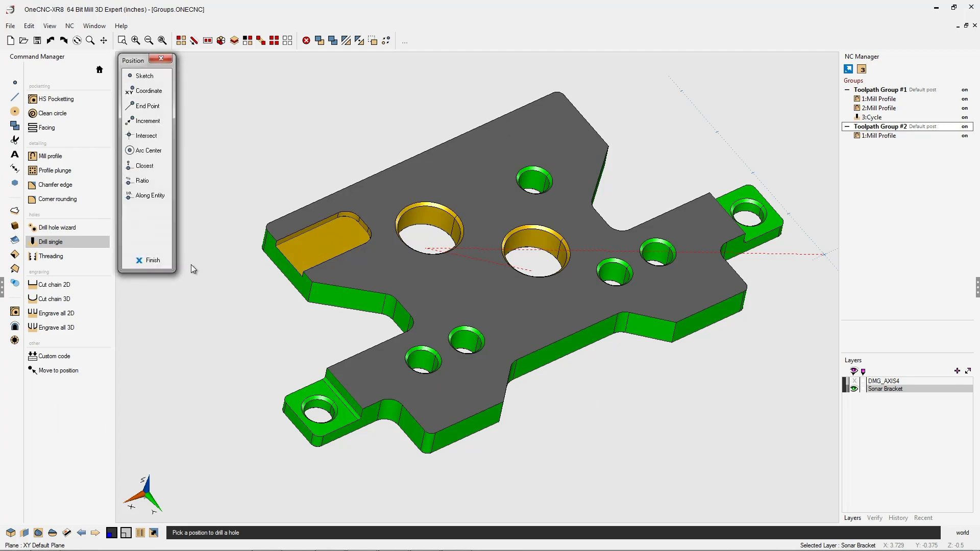
pyautogui.click(152, 261)
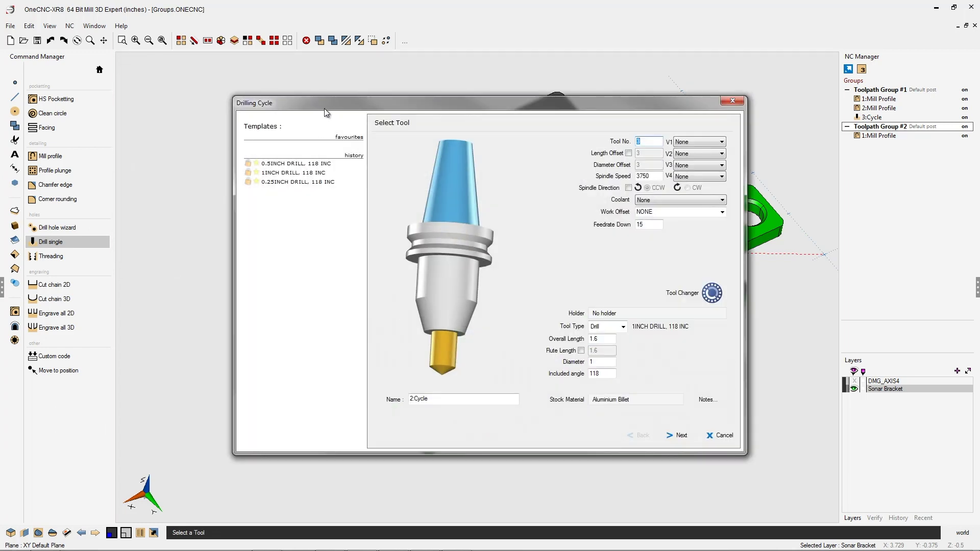
pyautogui.moveTo(323, 108); pyautogui.dragTo(207, 59)
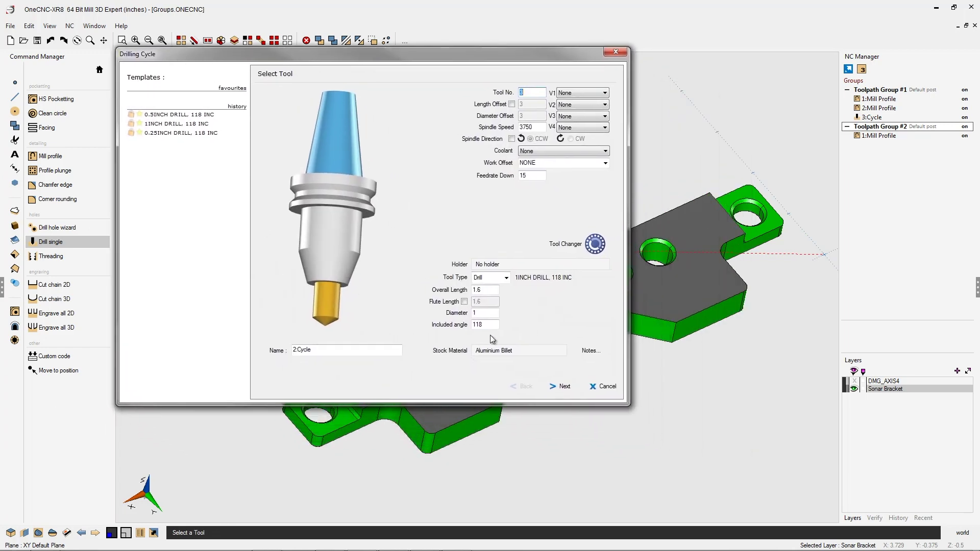
pyautogui.click(561, 386)
pyautogui.click(563, 386)
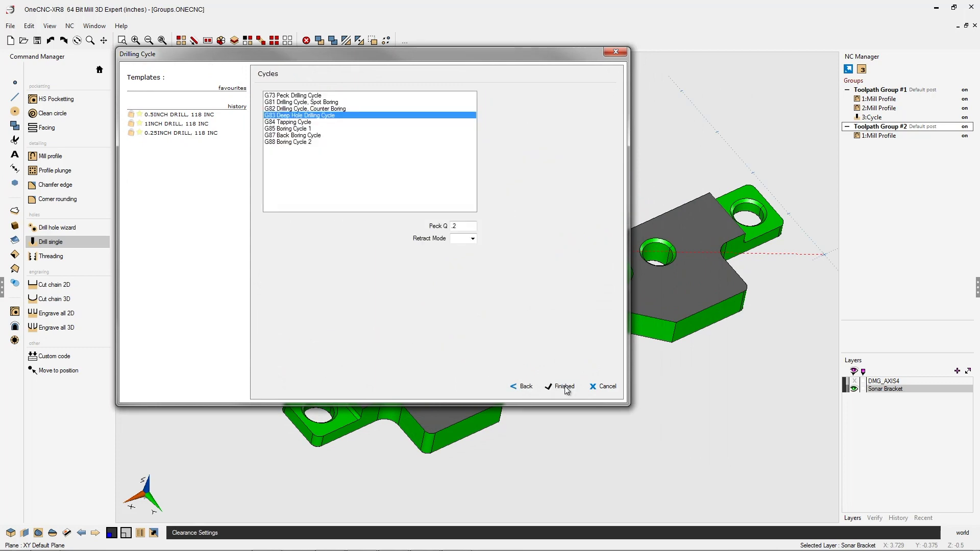
pyautogui.click(563, 386)
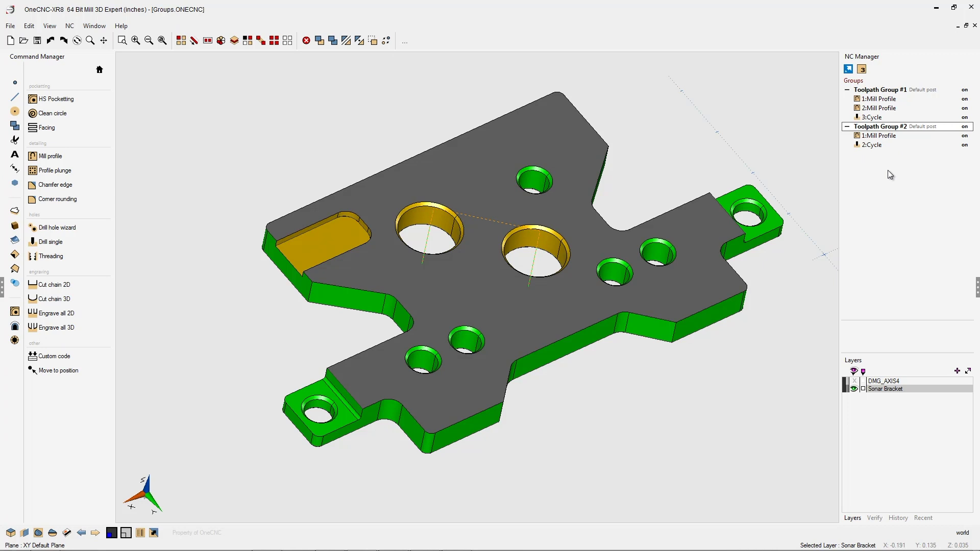
# Activate Toolpath Group #1, post only that group with the default post as Part1, and close the resulting code window
pyautogui.rightClick(892, 93)
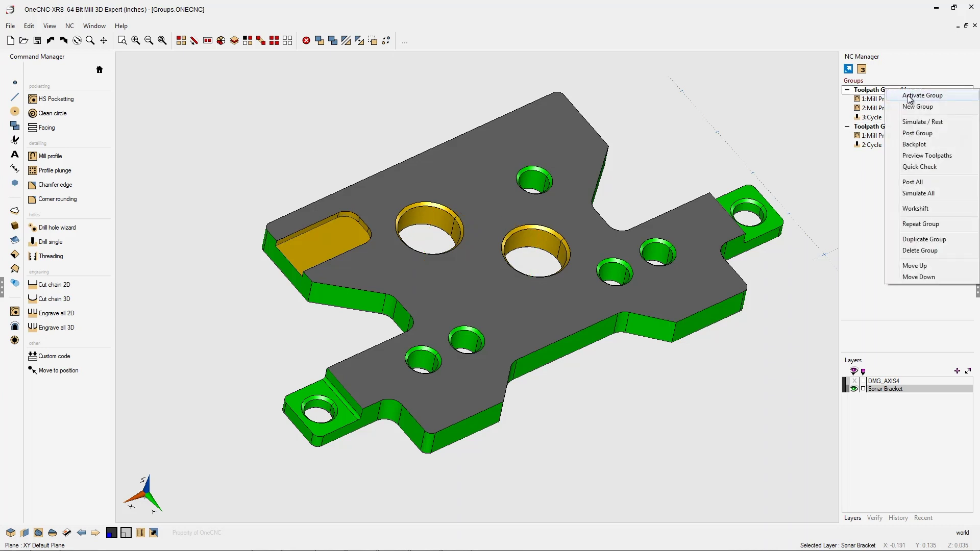
pyautogui.click(903, 93)
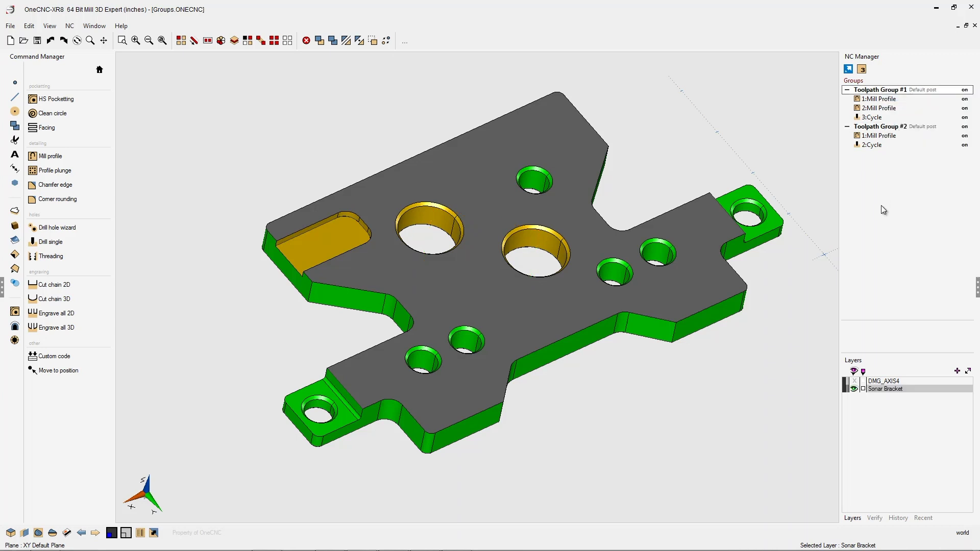
pyautogui.rightClick(878, 91)
pyautogui.click(905, 135)
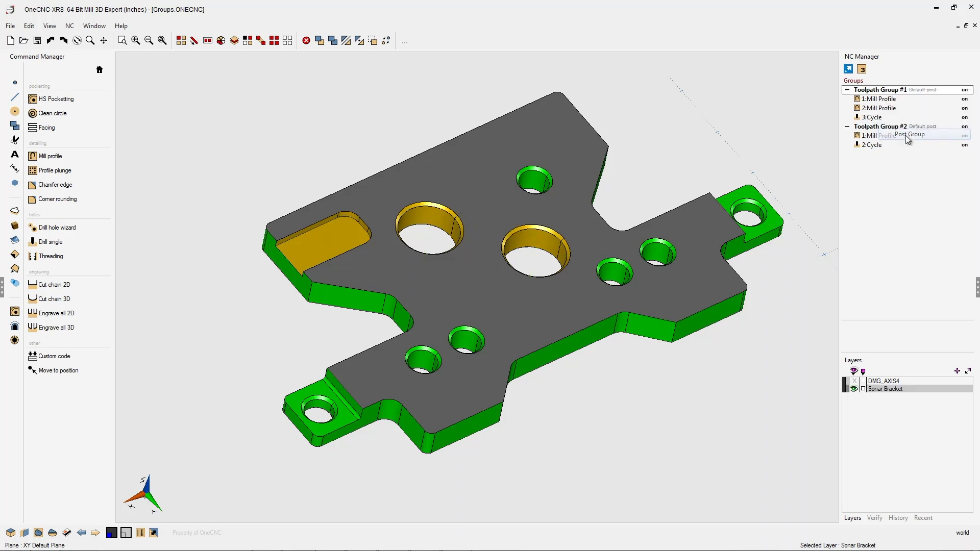
pyautogui.moveTo(581, 140); pyautogui.dragTo(343, 60)
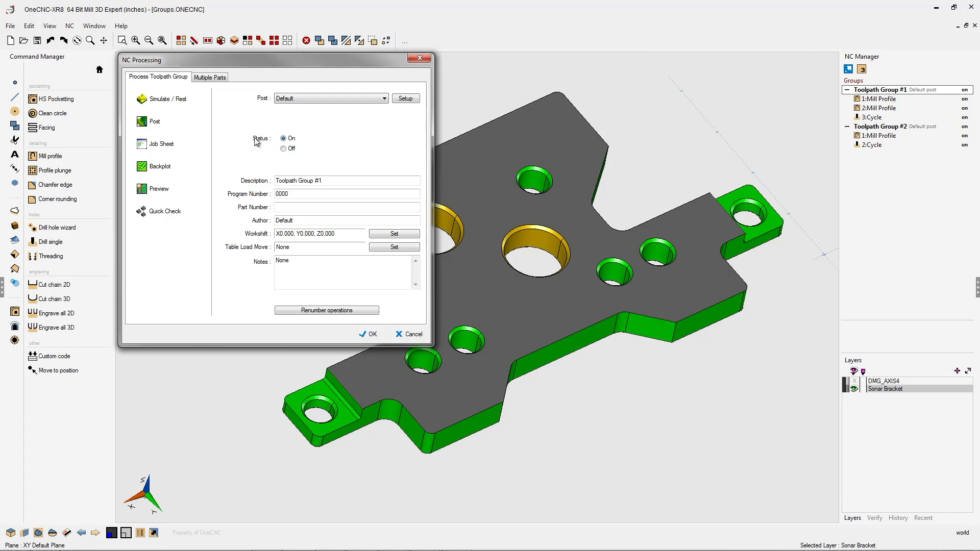
pyautogui.click(159, 125)
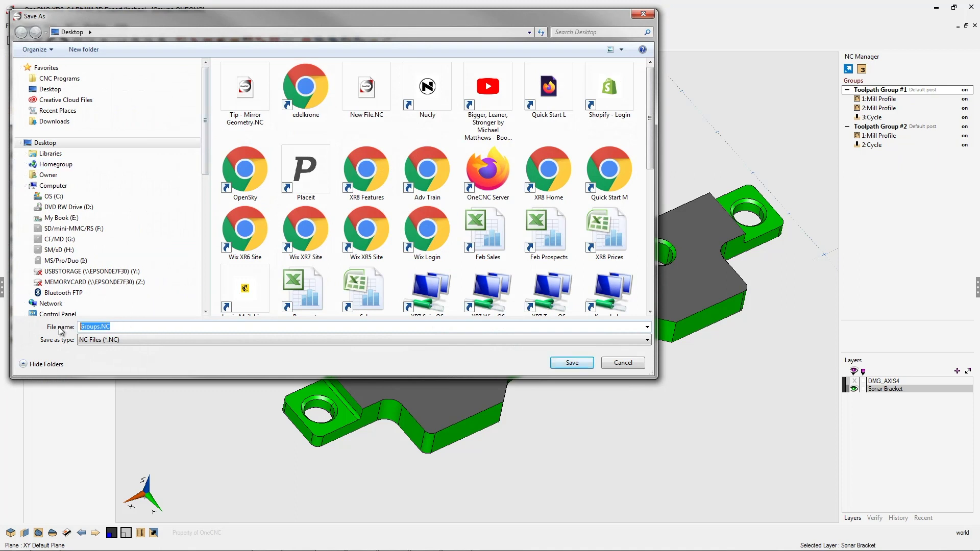
pyautogui.write('Part1')
pyautogui.click(568, 361)
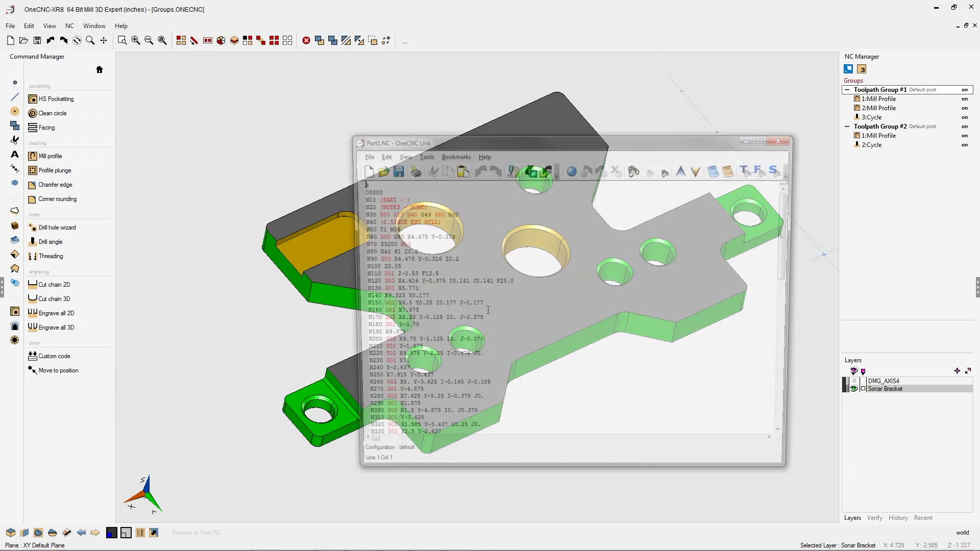
pyautogui.moveTo(451, 145); pyautogui.dragTo(225, 60)
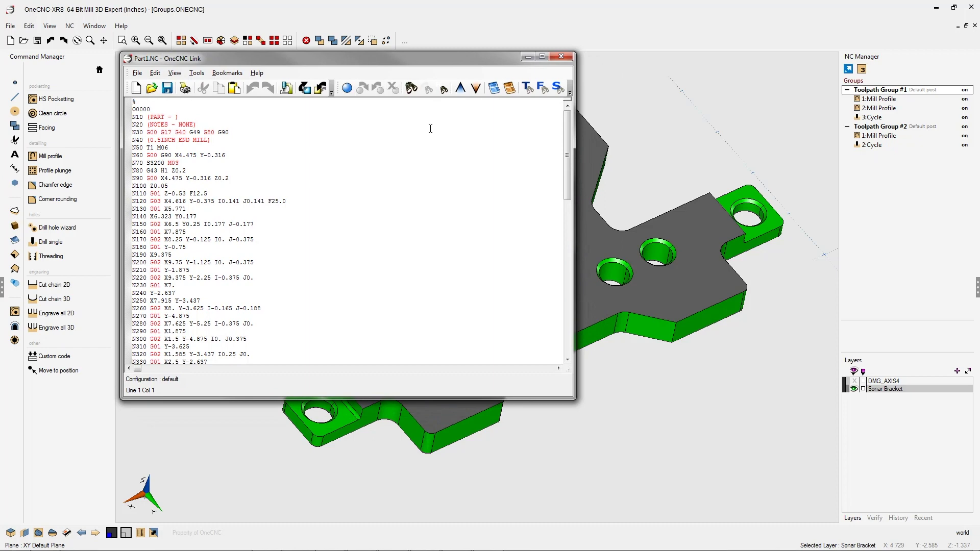
pyautogui.click(561, 57)
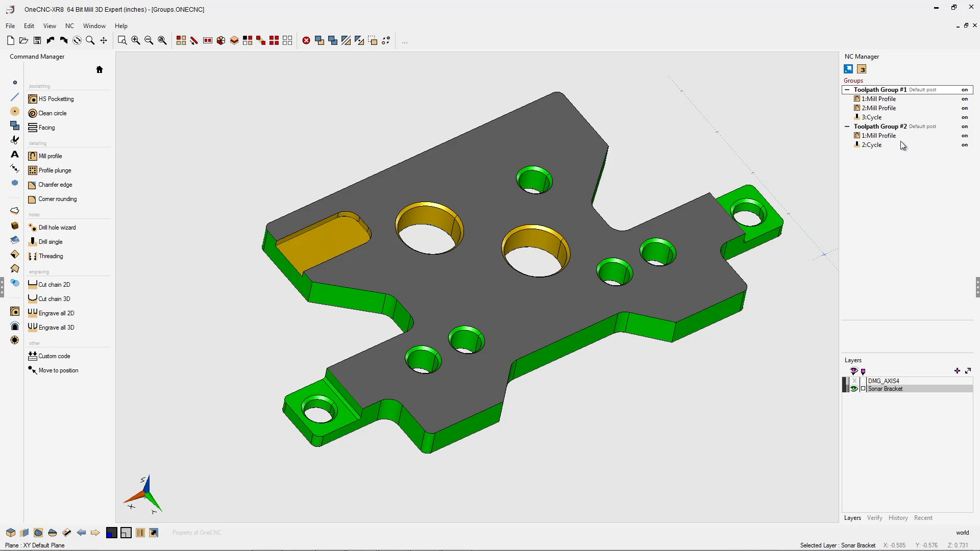
# Post all toolpath groups together into one NC file named Part2
pyautogui.rightClick(888, 96)
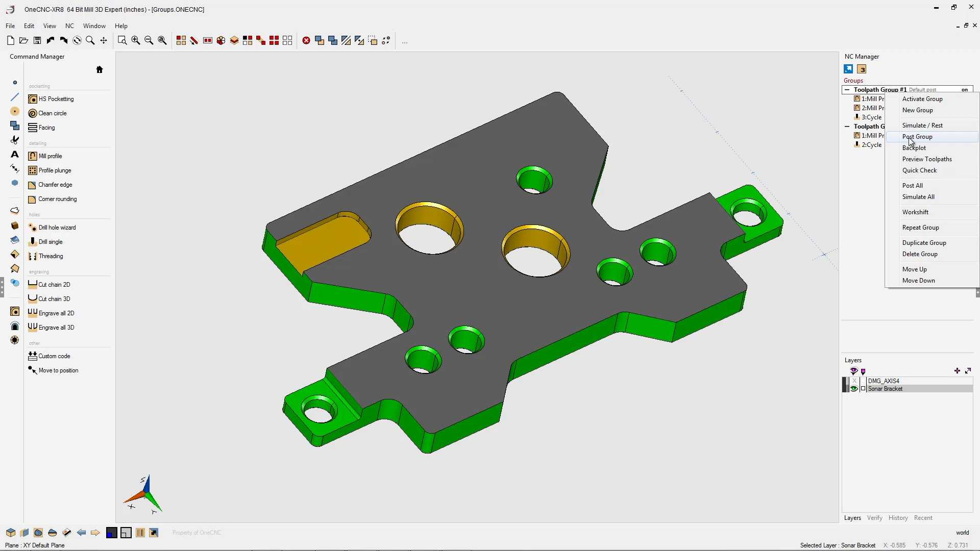
pyautogui.click(909, 186)
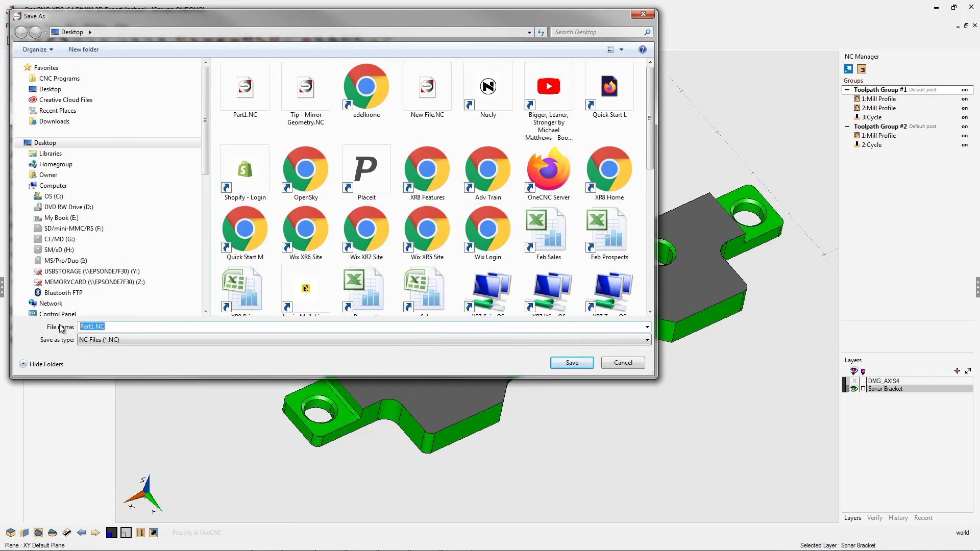
pyautogui.write('Part2')
pyautogui.click(573, 363)
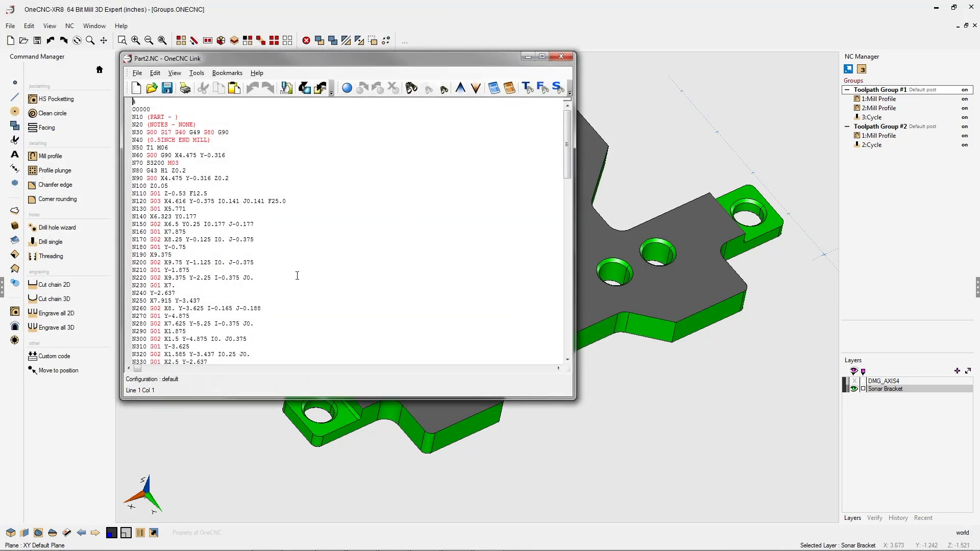
# Close the posted code window and change the description of Toolpath Group #1 to Part1
pyautogui.click(557, 57)
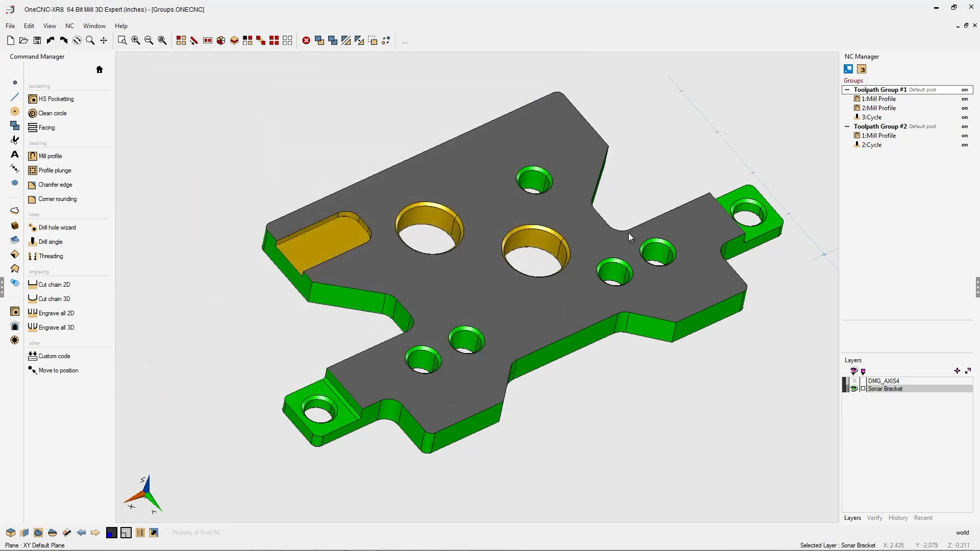
pyautogui.doubleClick(878, 93)
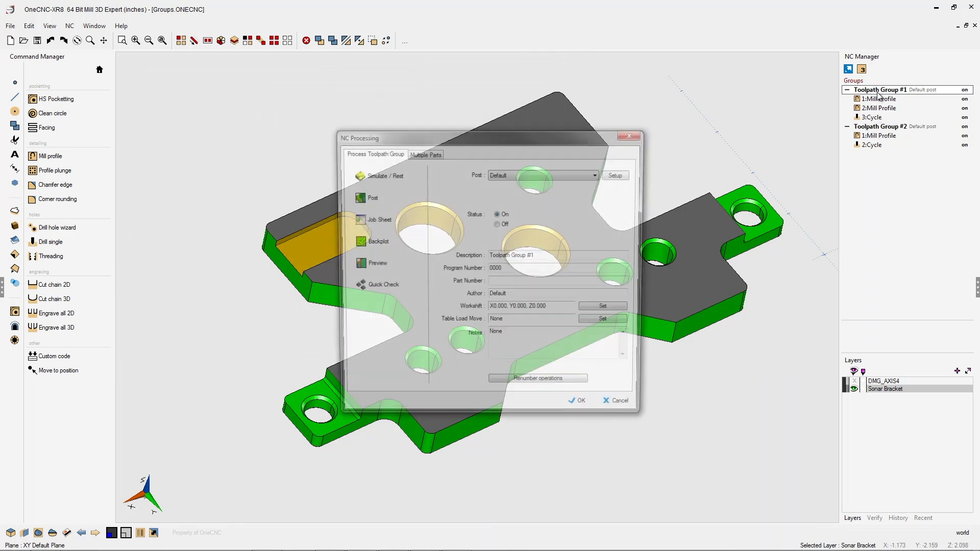
pyautogui.moveTo(552, 143); pyautogui.dragTo(335, 72)
pyautogui.moveTo(323, 187); pyautogui.dragTo(270, 187)
pyautogui.write('Part')
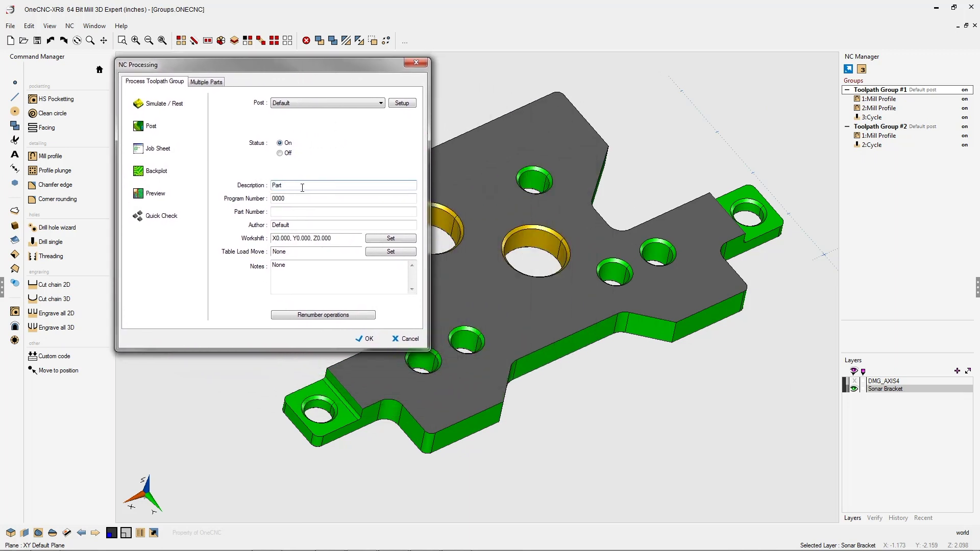
pyautogui.write('1')
pyautogui.click(365, 339)
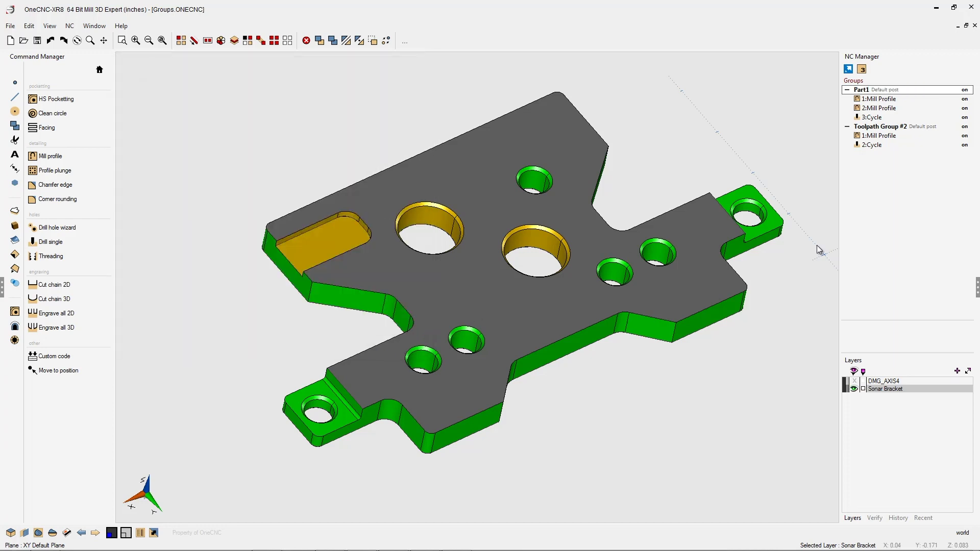
# Change the description of Toolpath Group #2 to Combo Part1 and Part 2
pyautogui.doubleClick(874, 128)
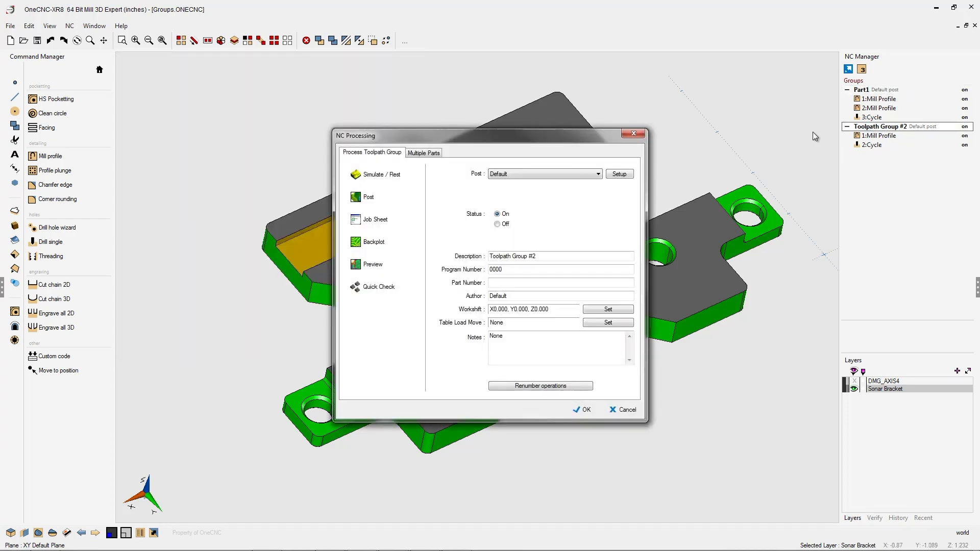
pyautogui.moveTo(540, 134); pyautogui.dragTo(322, 56)
pyautogui.moveTo(323, 175); pyautogui.dragTo(276, 178)
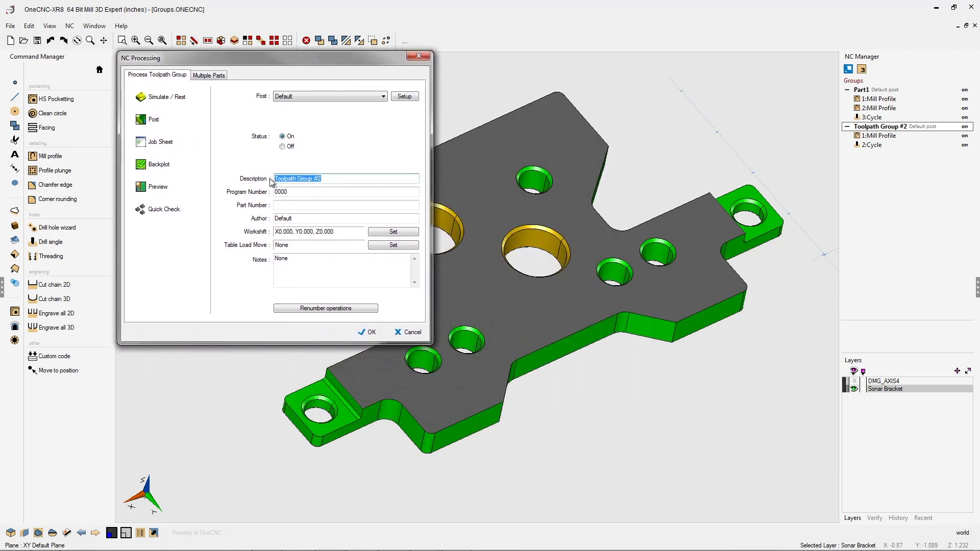
pyautogui.write('Combo Part1 and Part 2')
pyautogui.click(368, 333)
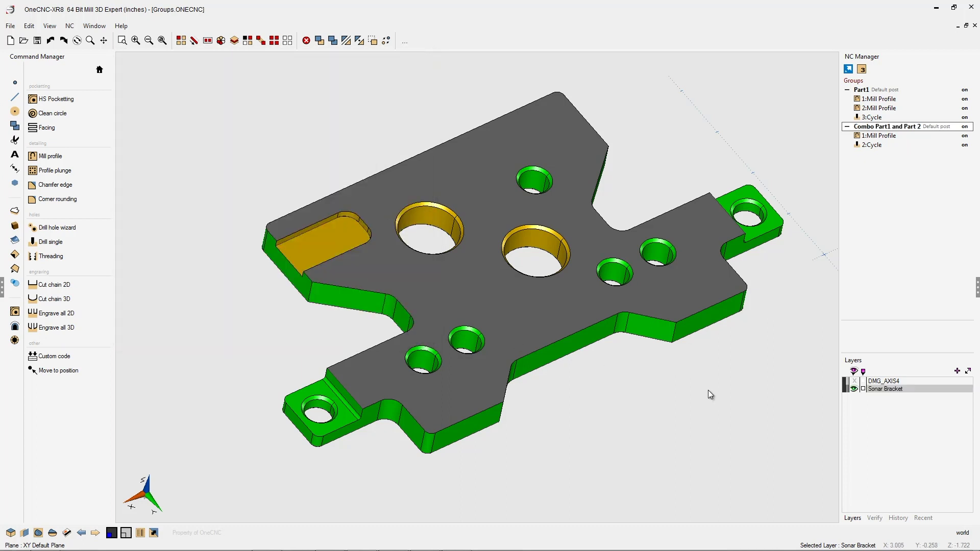